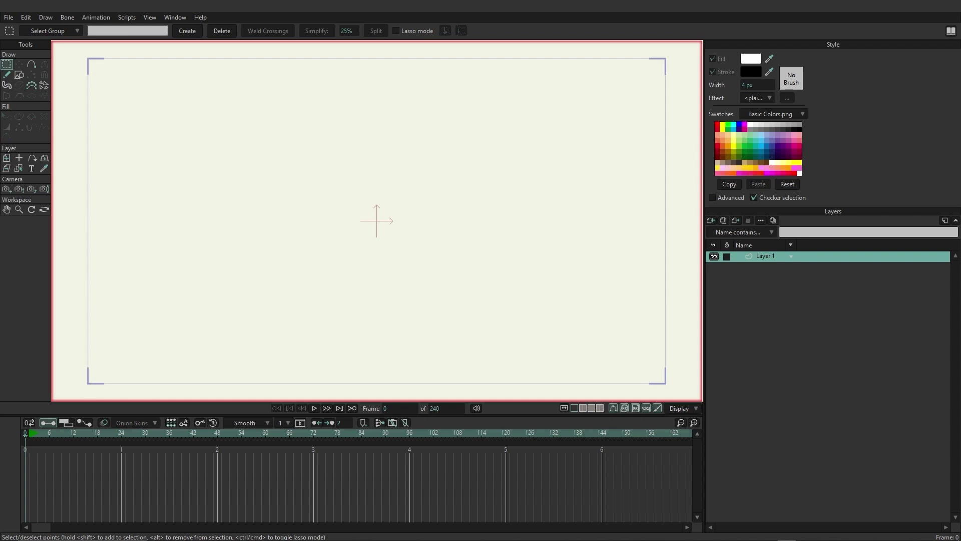
Browse File > Import > Library > Characters to list the Anime Studio Pro 10 characters
click(8, 18)
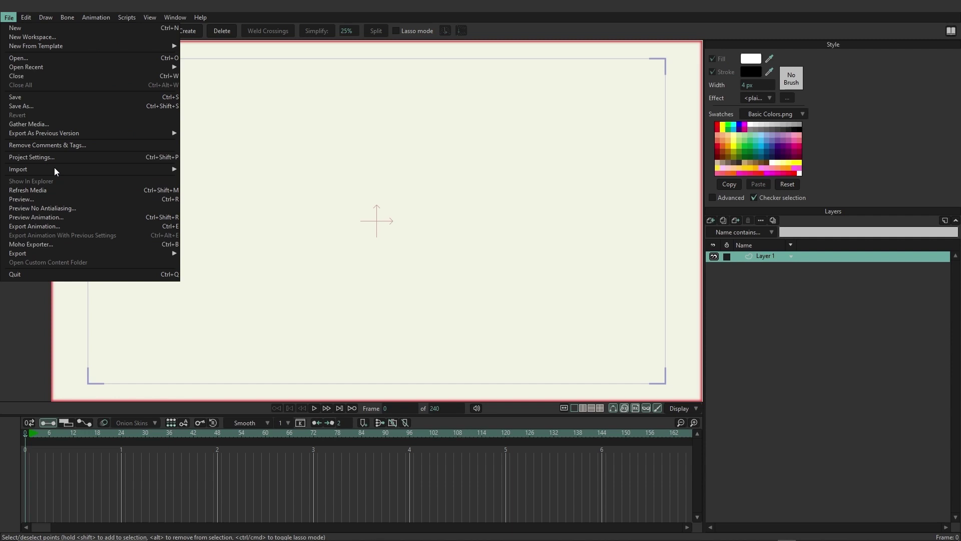
mouse_move(55, 170)
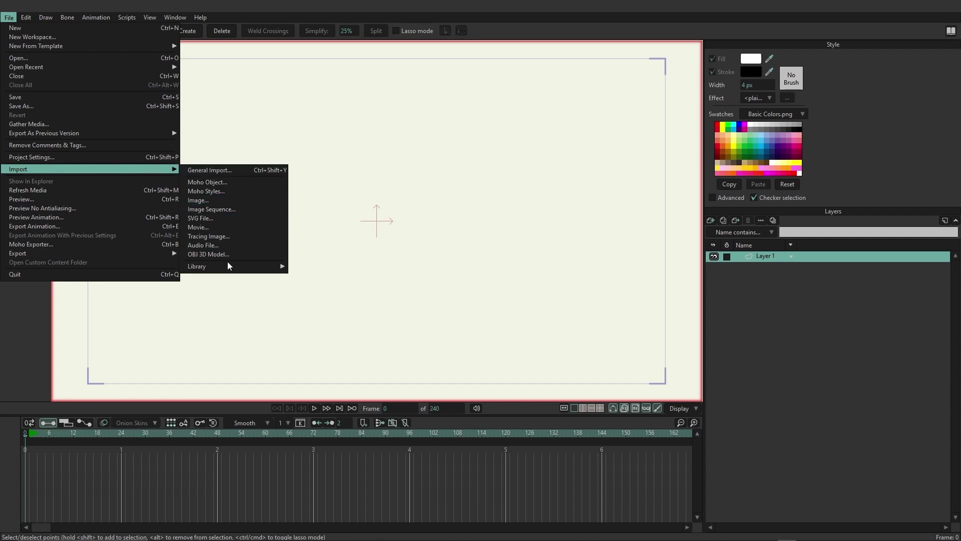
mouse_move(230, 268)
mouse_move(294, 270)
mouse_move(317, 292)
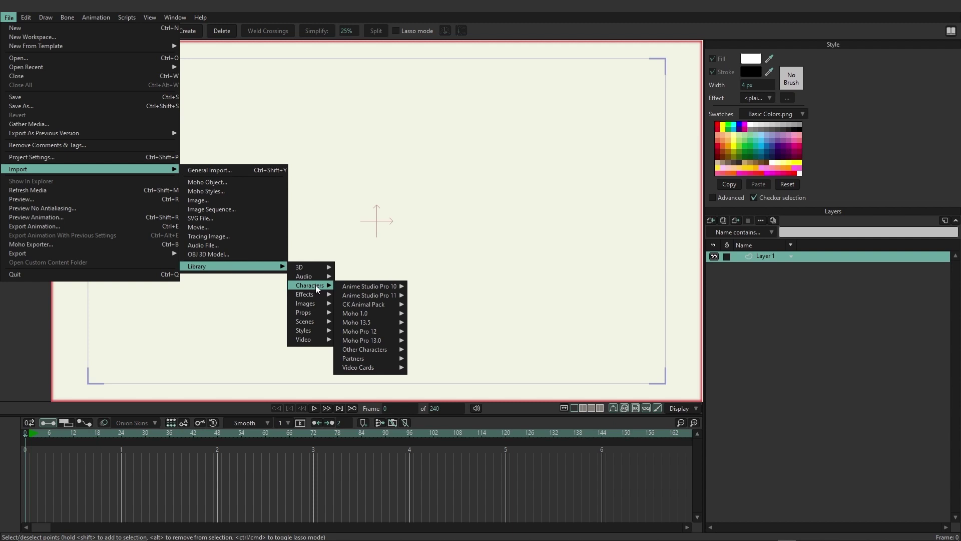
mouse_move(361, 286)
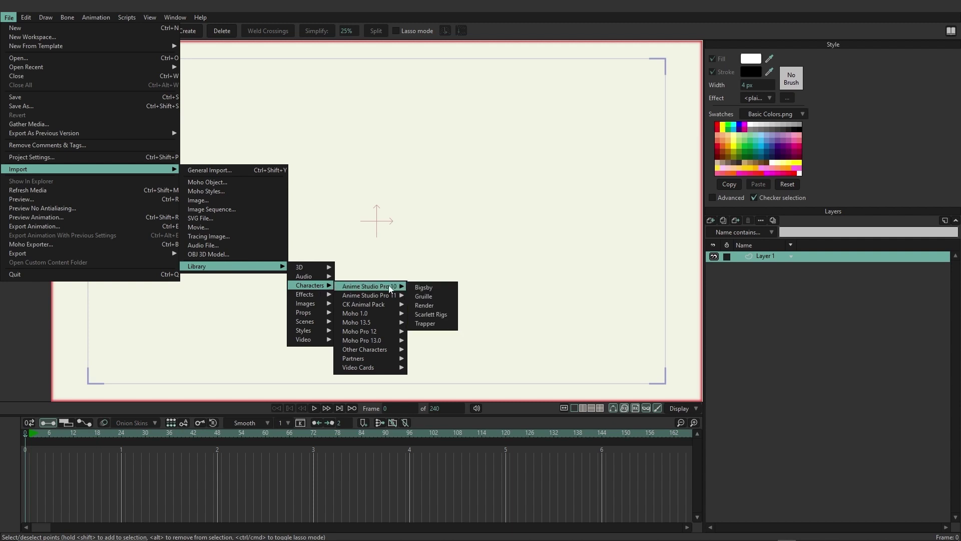
Select Gruille in the character library and insert it into the scene
click(437, 297)
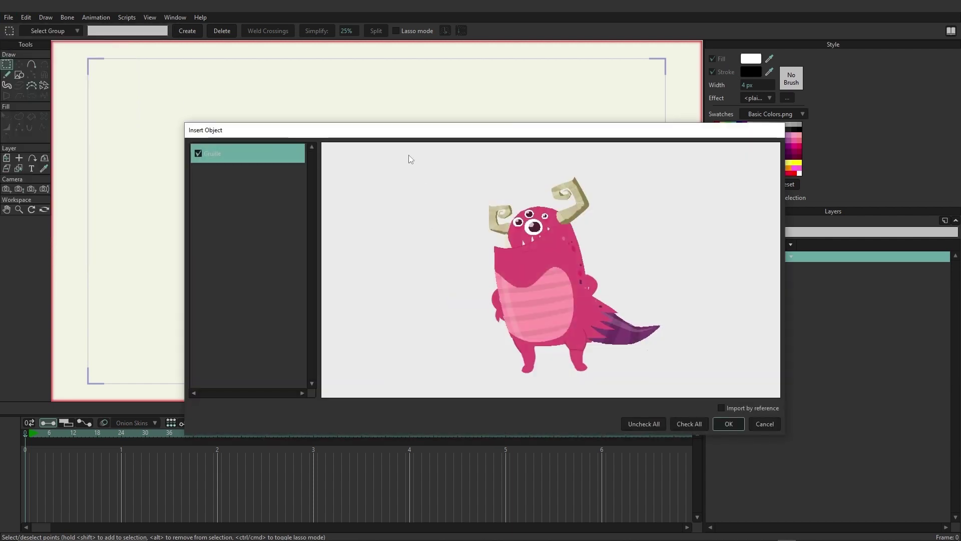
drag(414, 131, 312, 52)
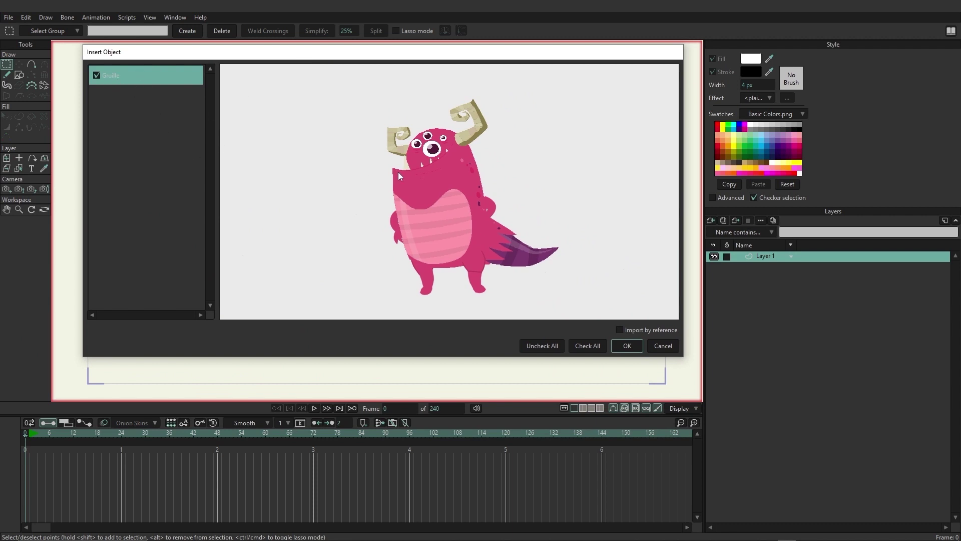
click(619, 346)
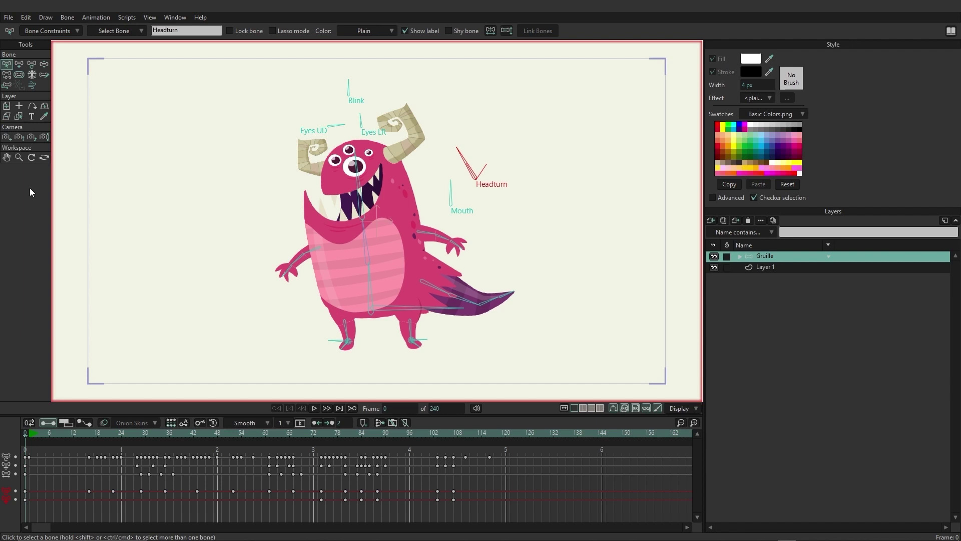
click(766, 269)
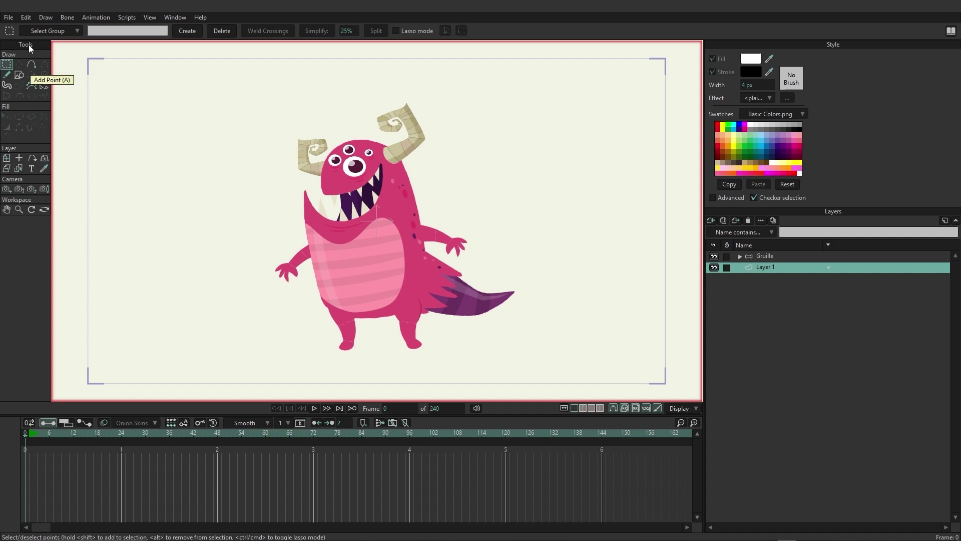
click(763, 258)
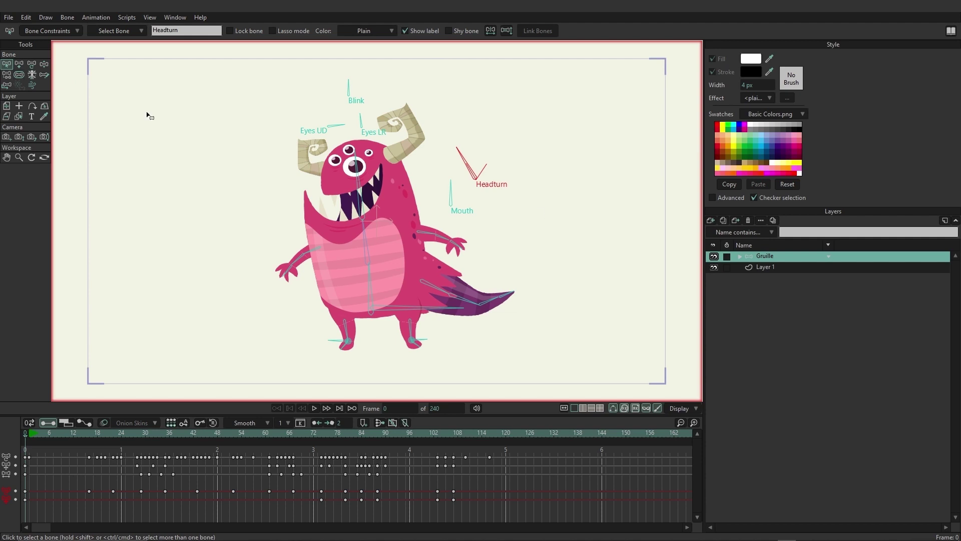
click(765, 268)
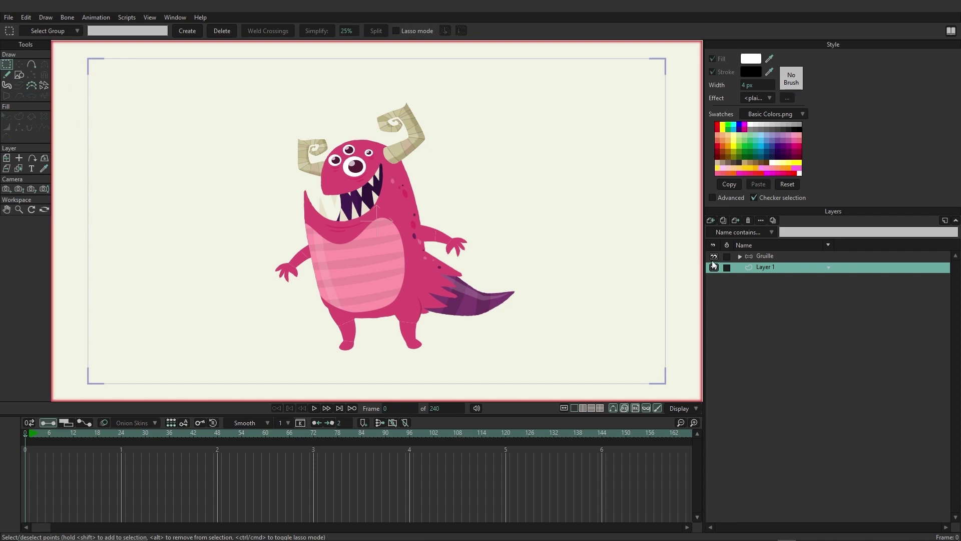
click(765, 253)
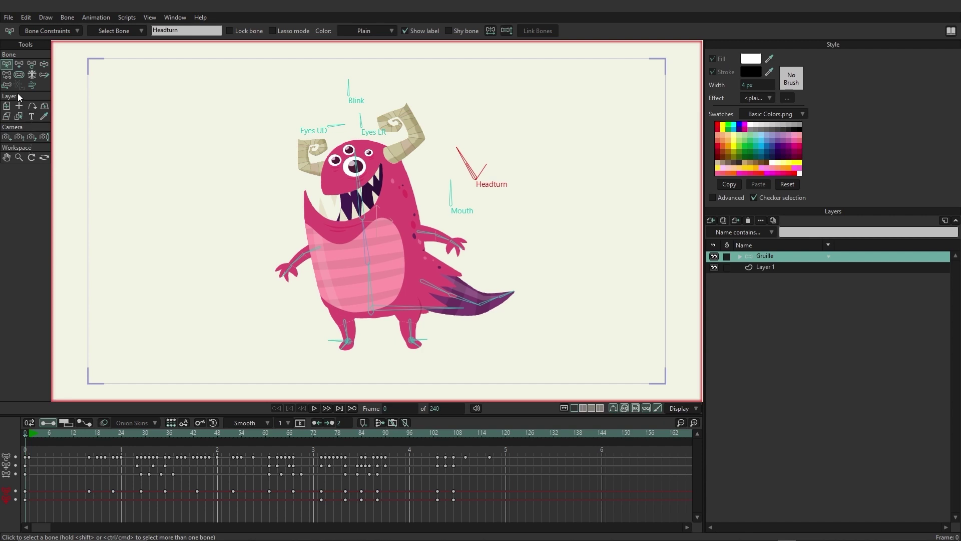
click(766, 269)
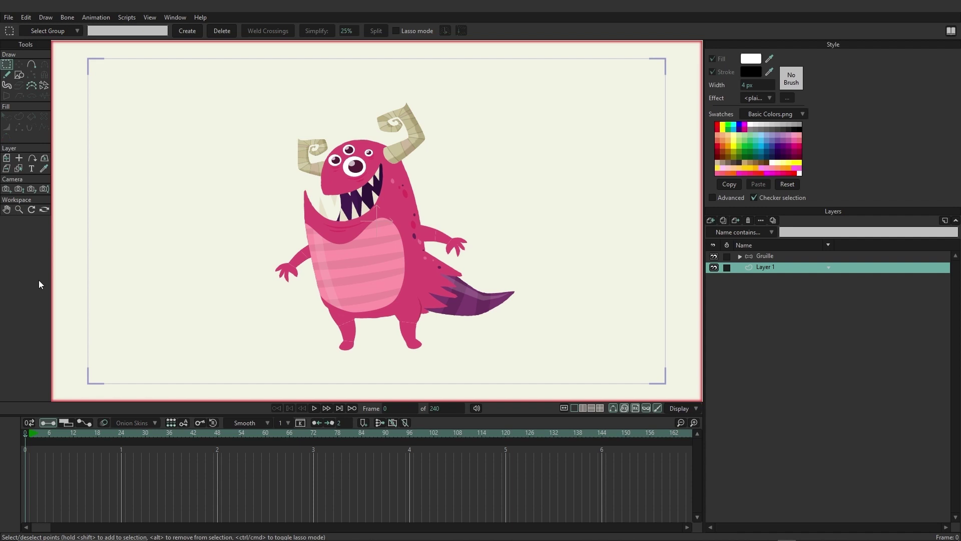
Switch between the Gruille layer and Layer 1, ending with Layer 1 active
click(764, 257)
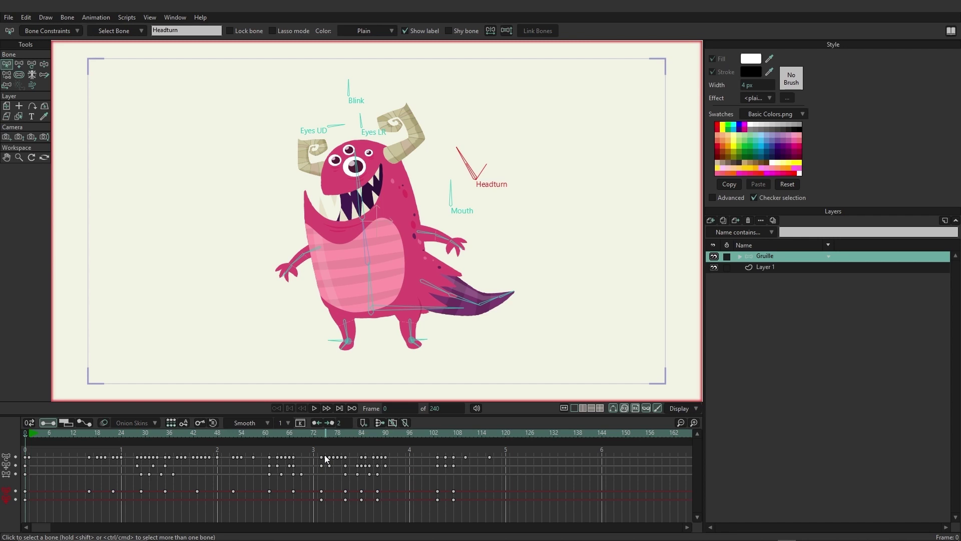
click(764, 270)
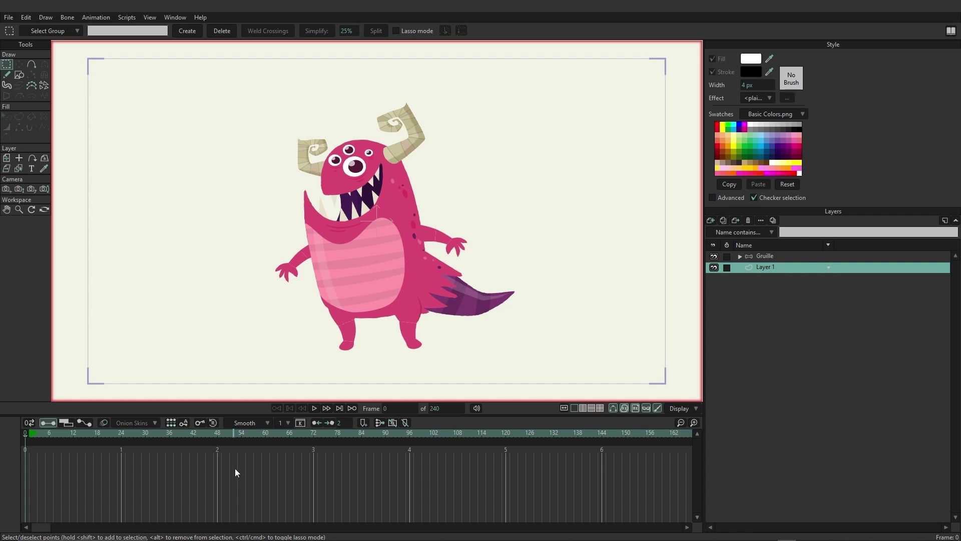
click(763, 259)
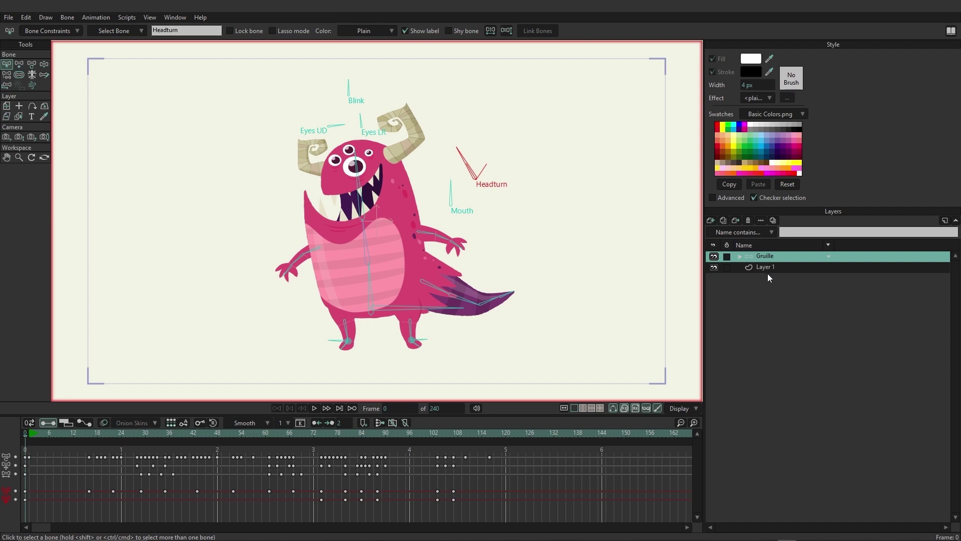
click(763, 270)
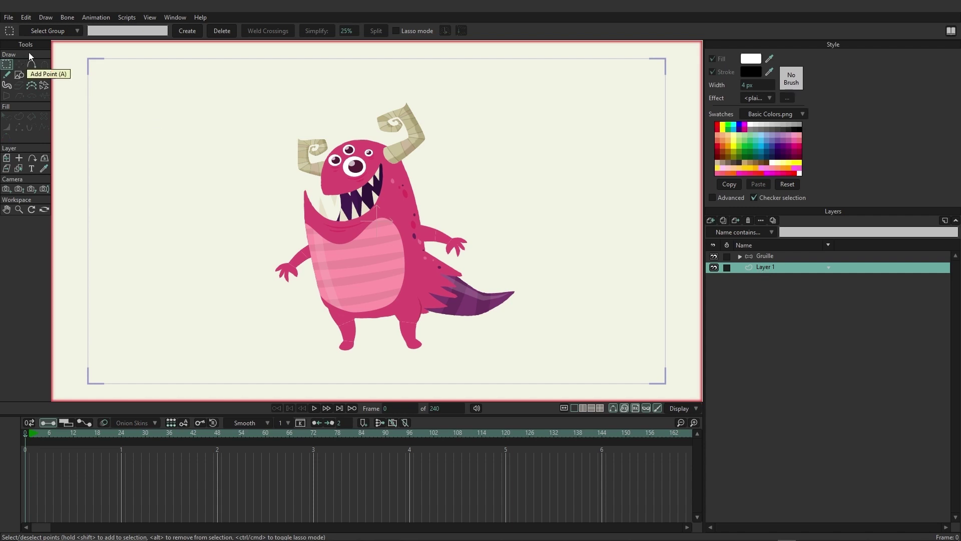
click(29, 435)
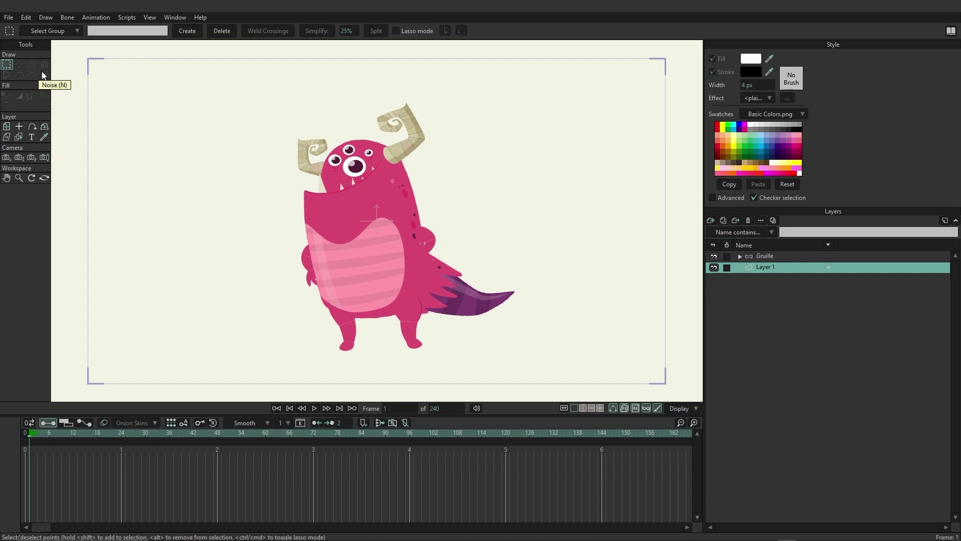
click(25, 435)
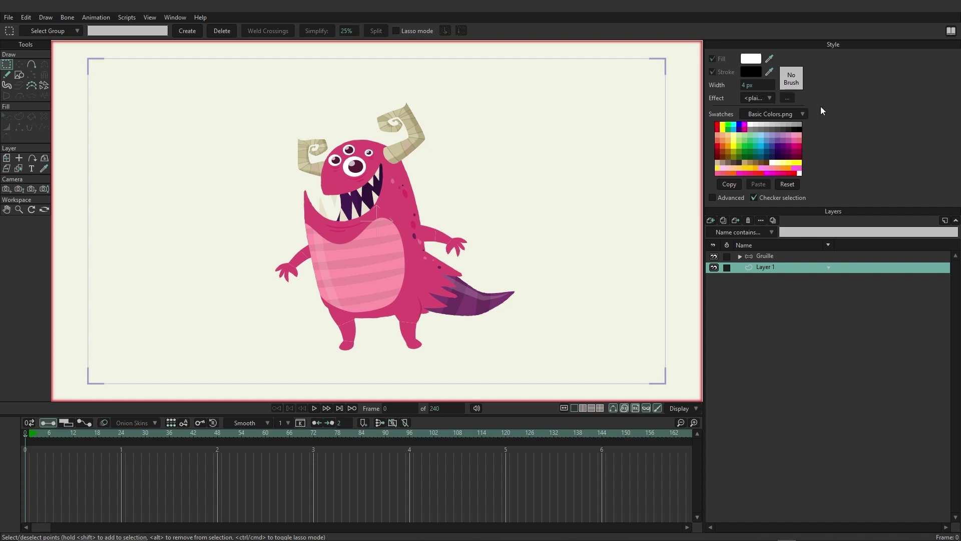
click(796, 85)
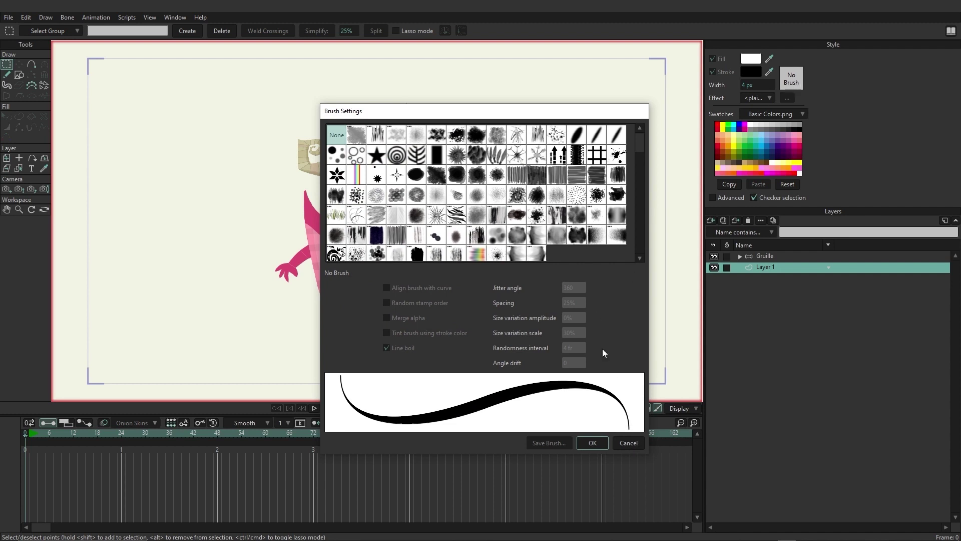
click(627, 443)
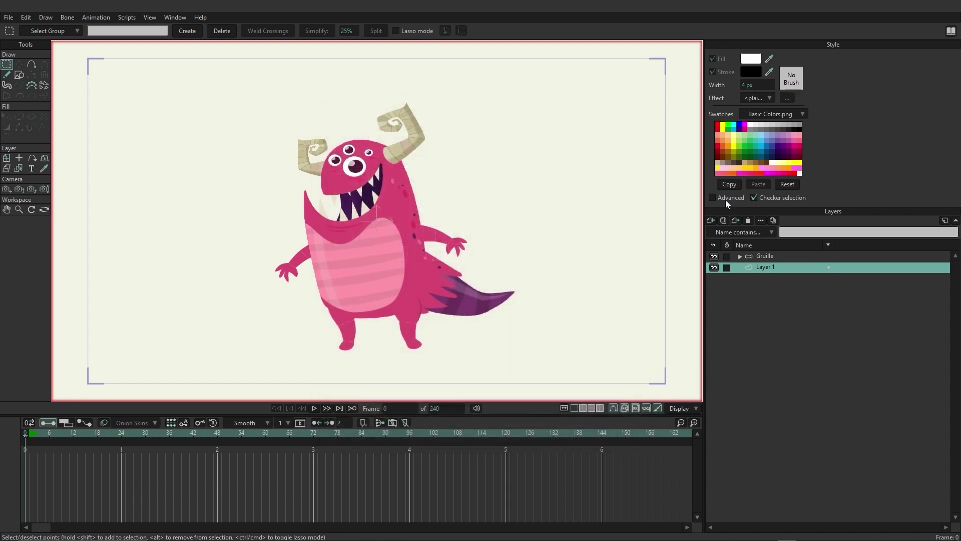
Enable the Style panel's Advanced options, then browse the File and Draw menus
click(726, 197)
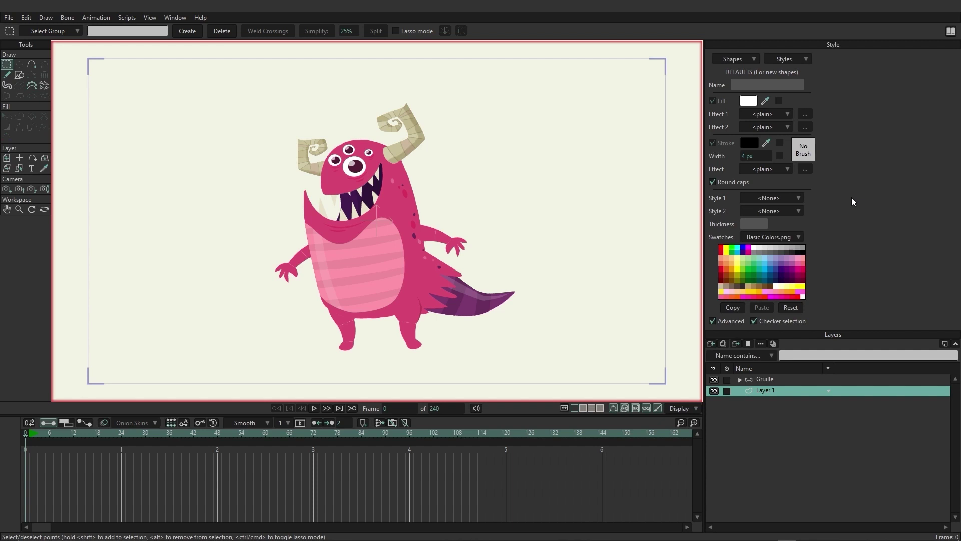
click(9, 18)
click(45, 17)
click(47, 18)
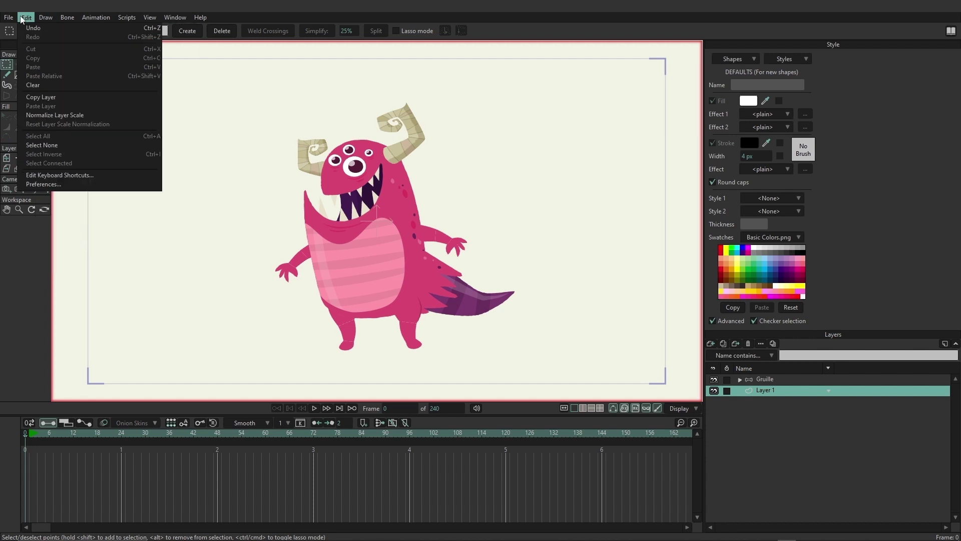
Open Project Settings from the File menu
mouse_move(8, 19)
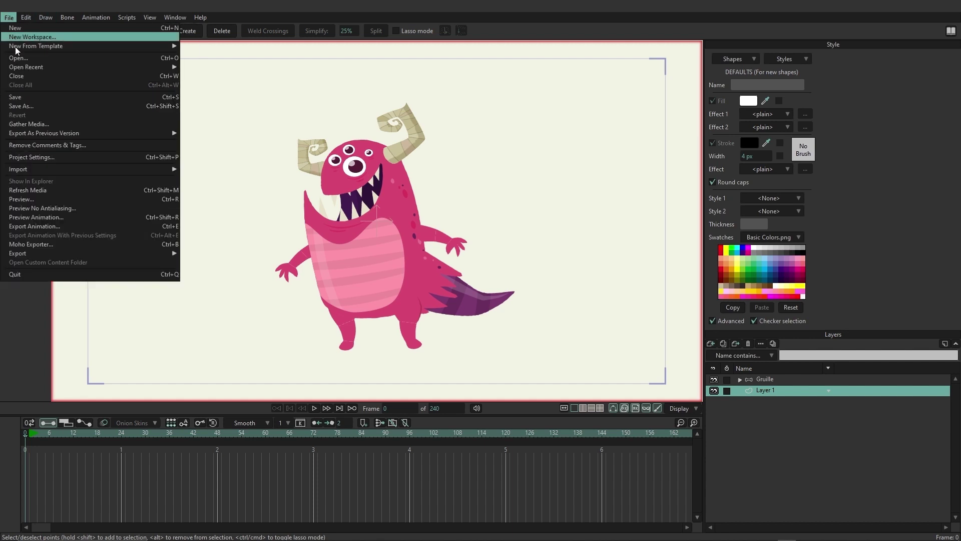
click(29, 157)
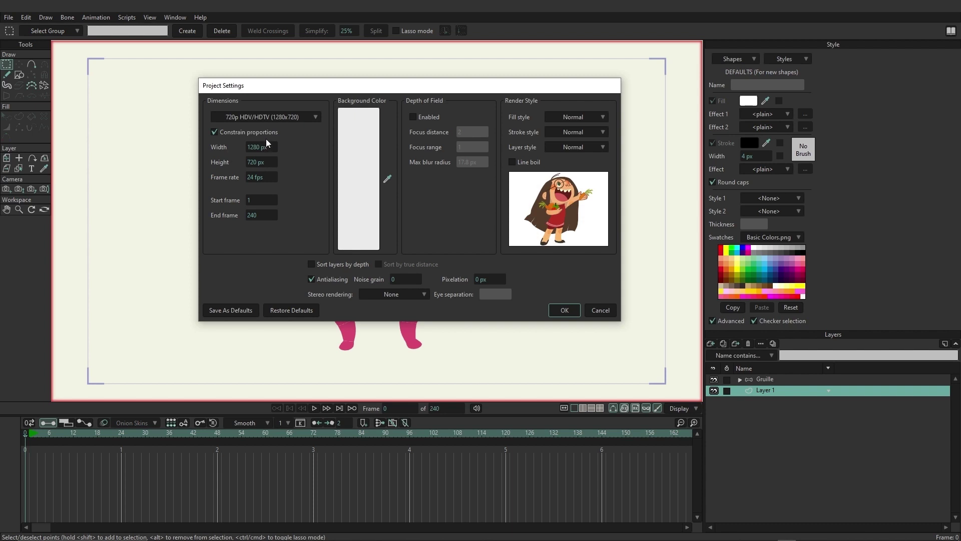
Review the Dimensions presets, keeping 720p HDV/HDTV selected
click(311, 119)
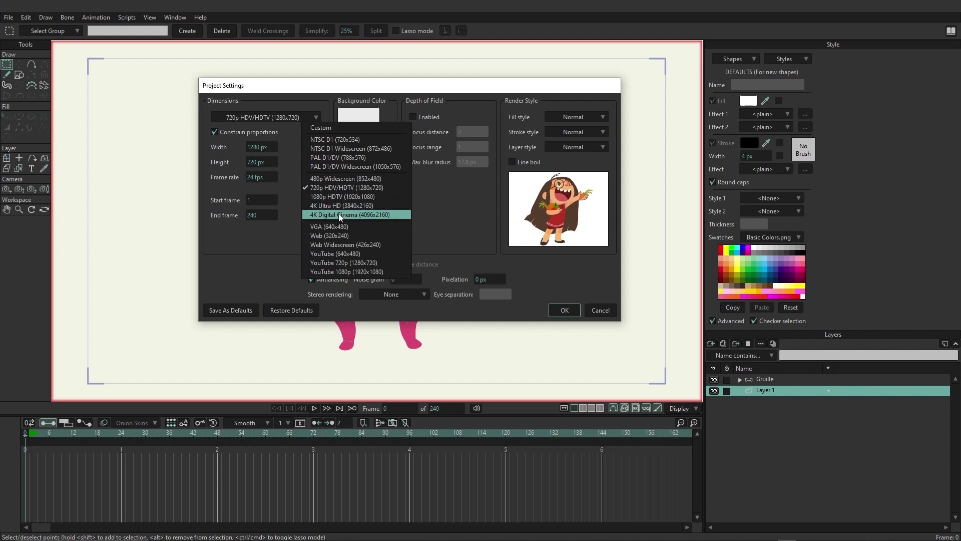
click(286, 128)
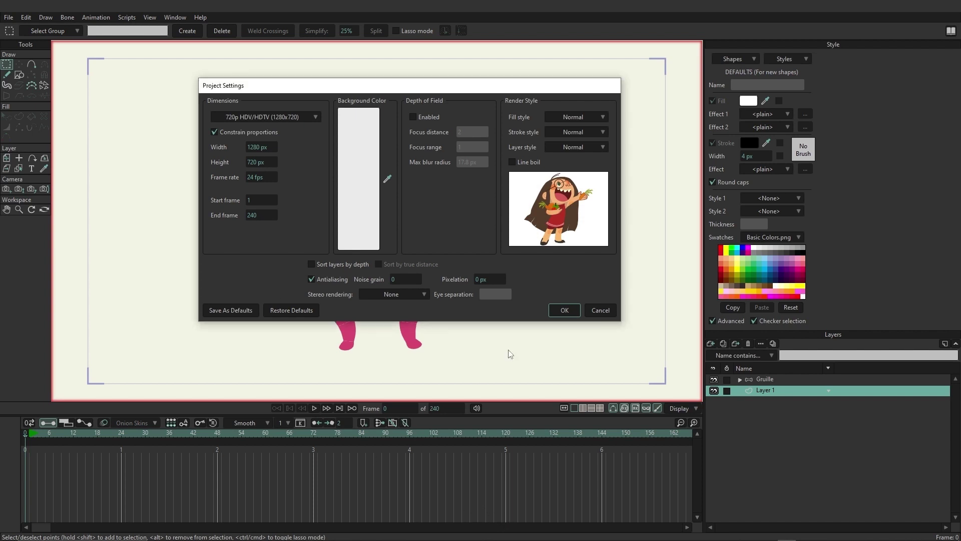
Cancel Project Settings without changes and adjust the timeline controls
click(600, 311)
click(583, 527)
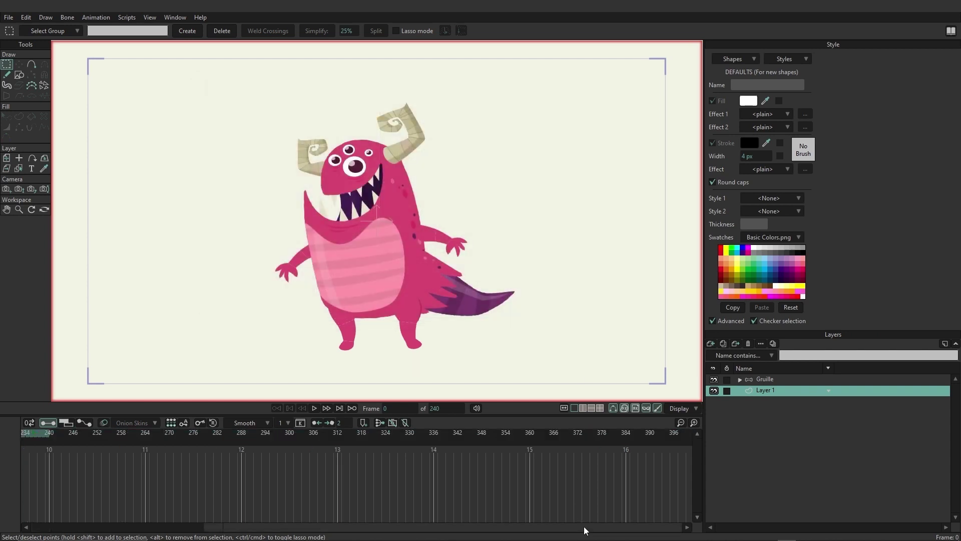
click(542, 528)
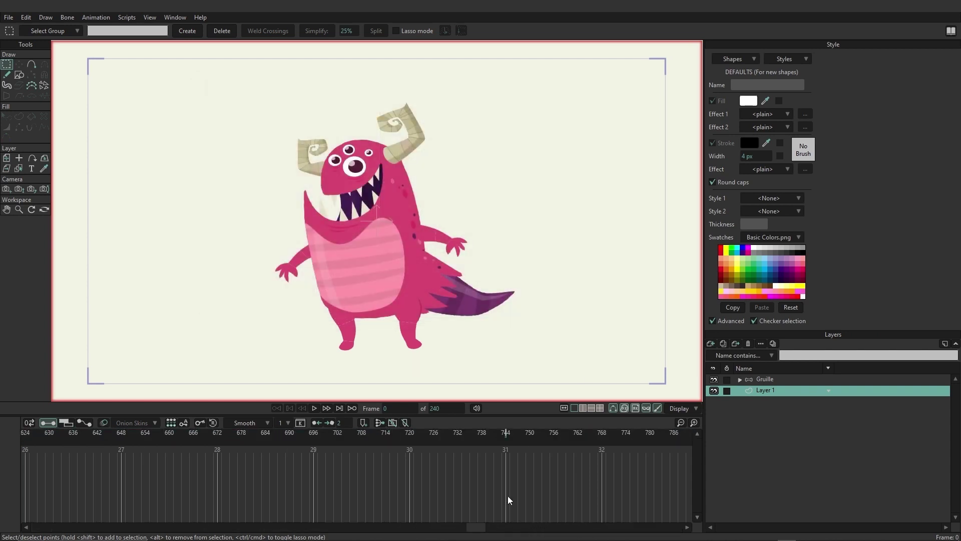
click(444, 408)
Scroll the timeline, jump to around frame 180, and play the Gruille animation
drag(474, 526, 148, 526)
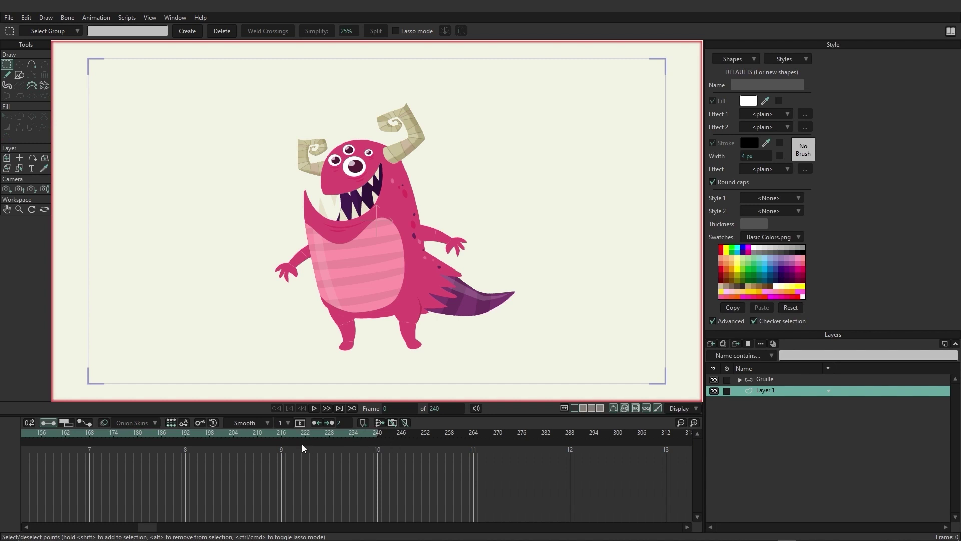
click(133, 435)
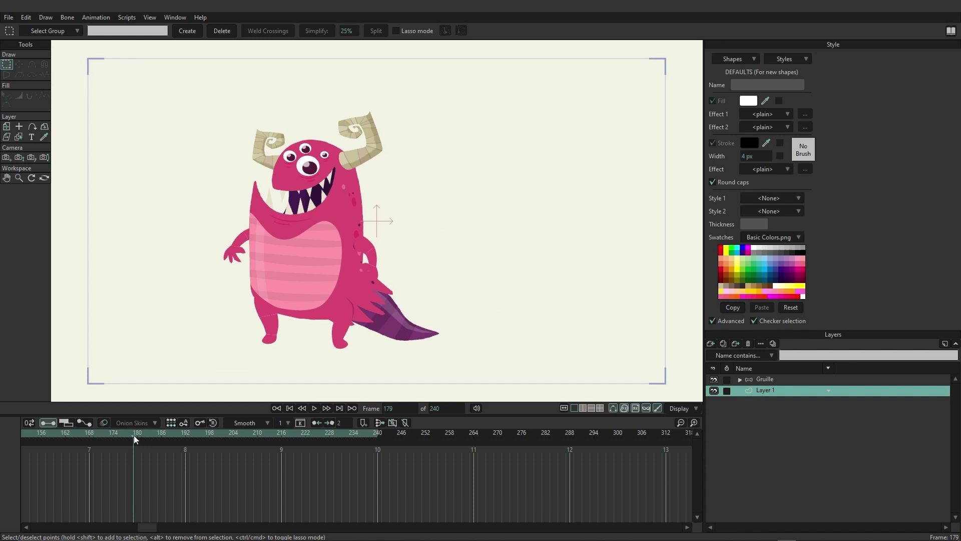
key(space)
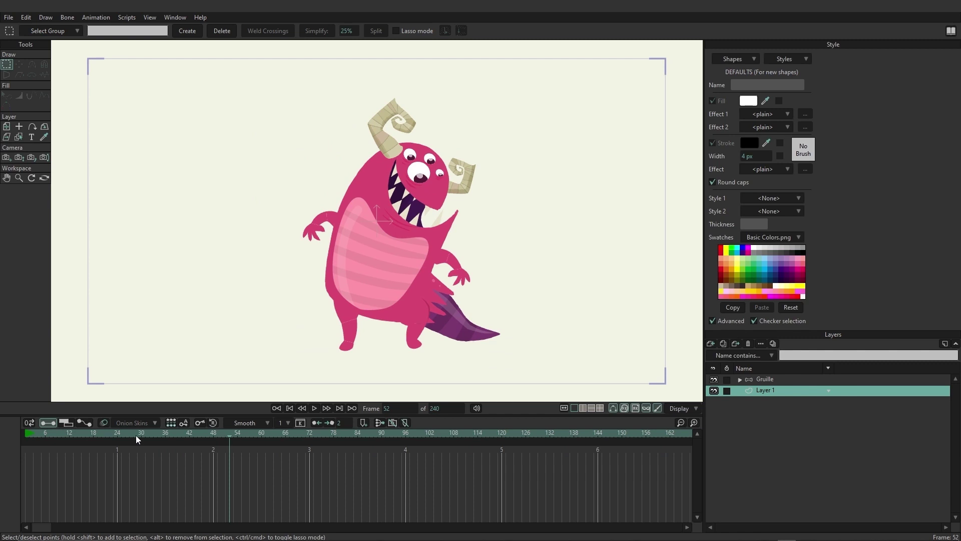
click(10, 19)
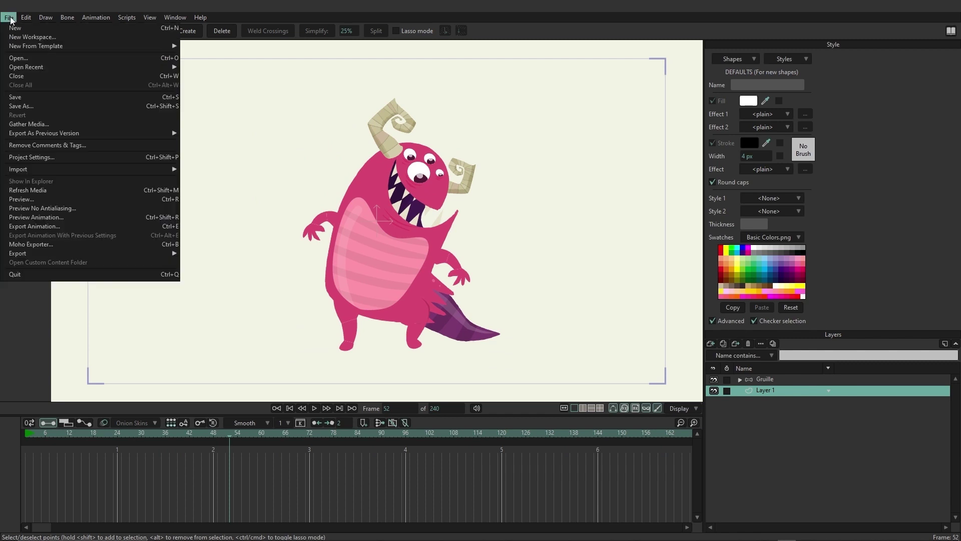
click(79, 158)
double_click(261, 216)
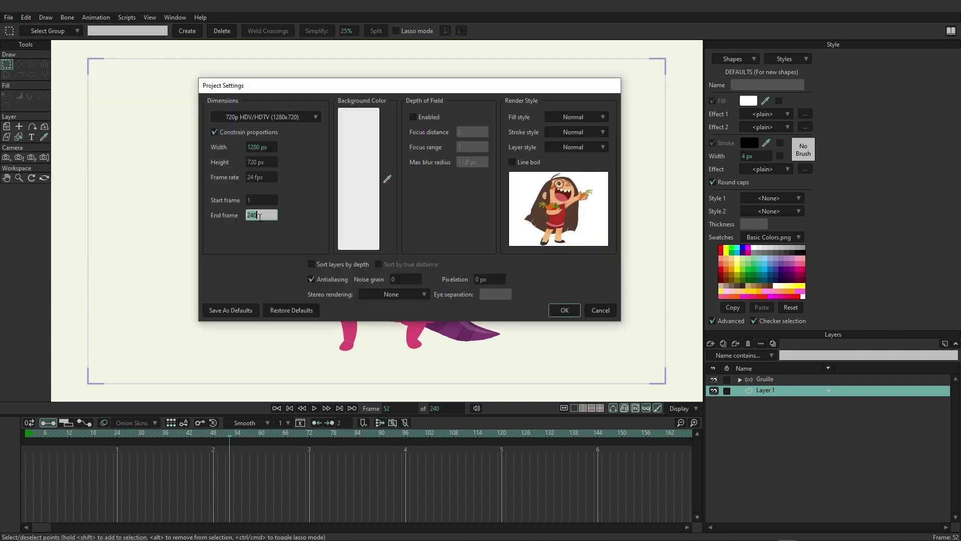
text(2000)
click(600, 310)
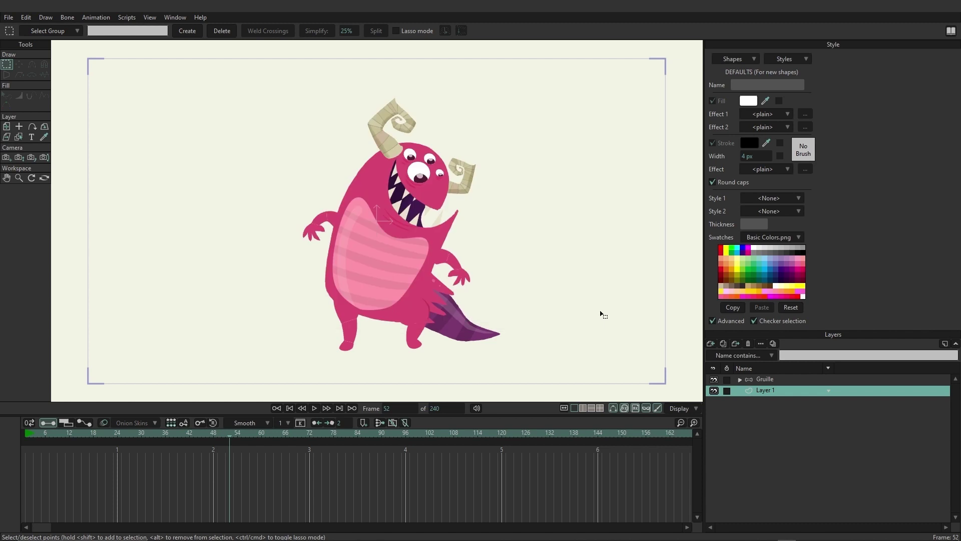